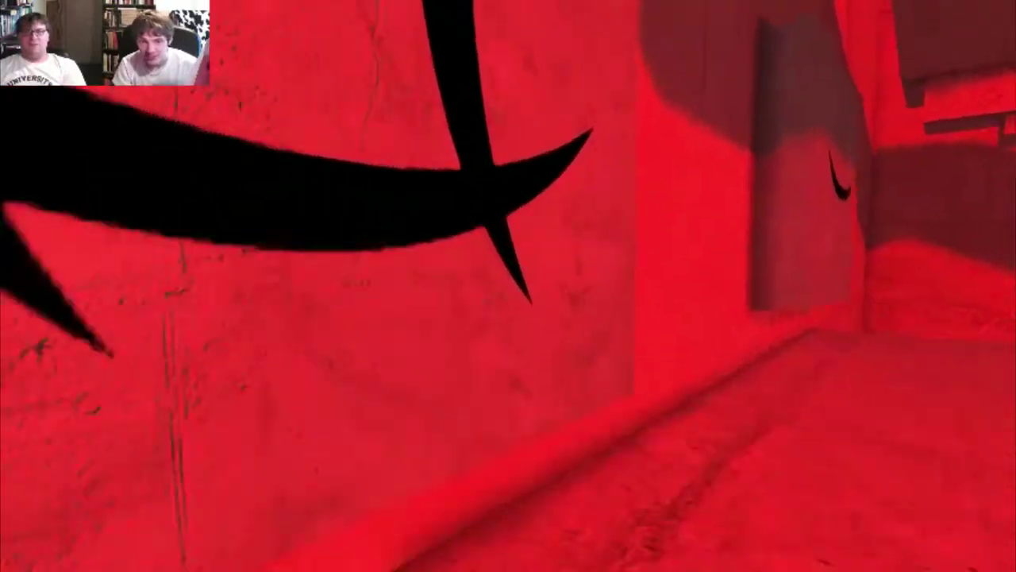
key(w)
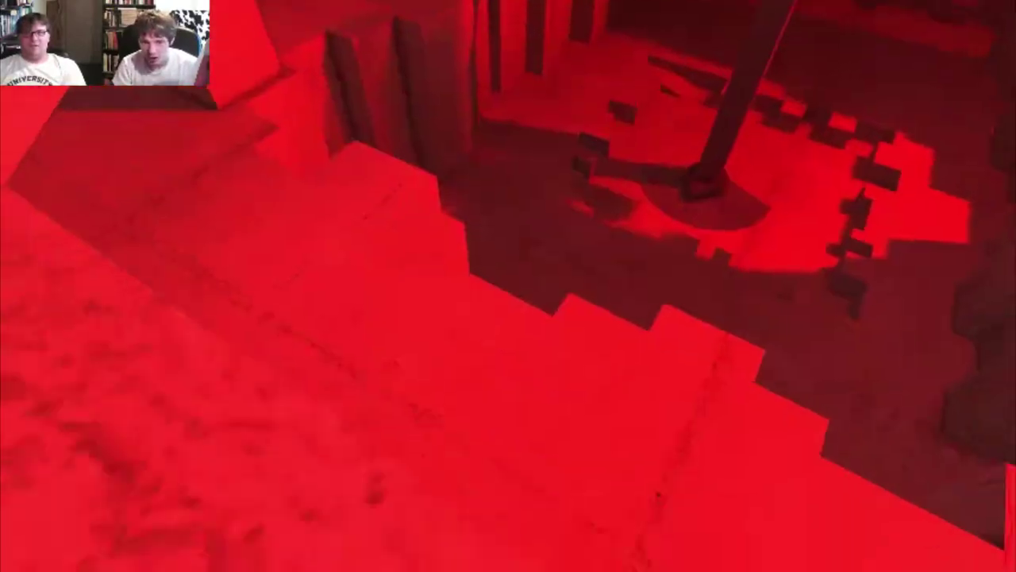
key(w)
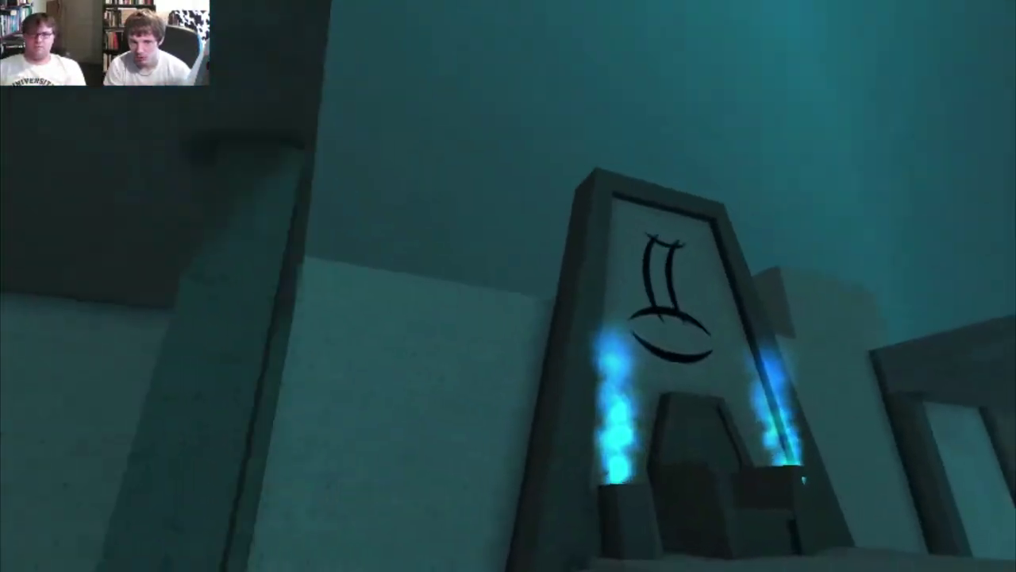
key(w)
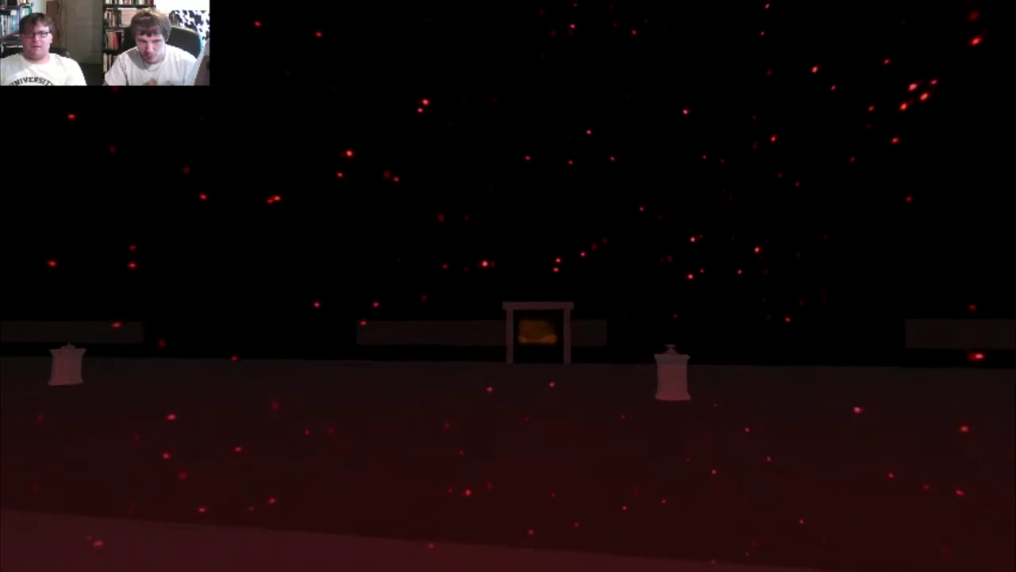
key(w)
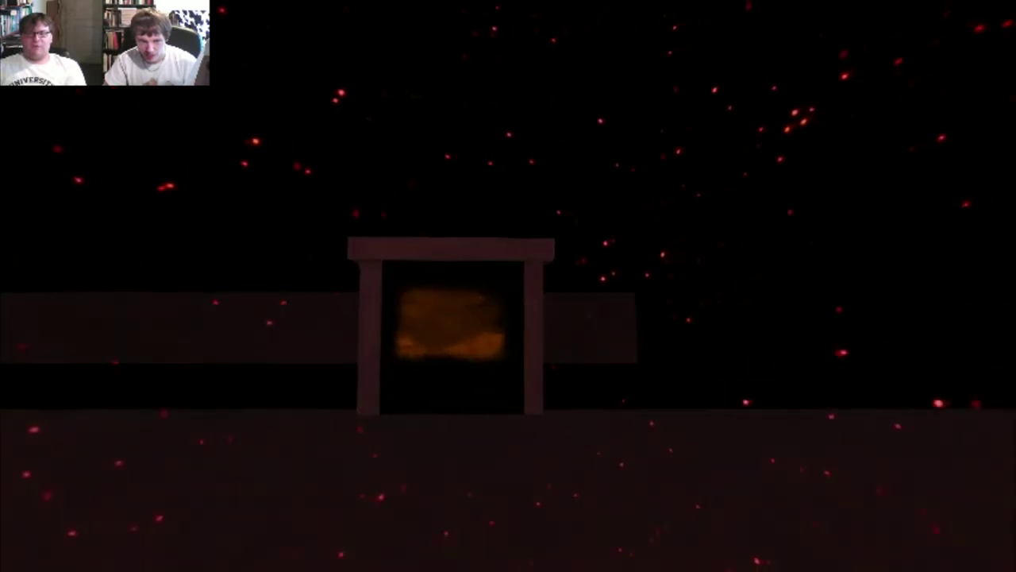